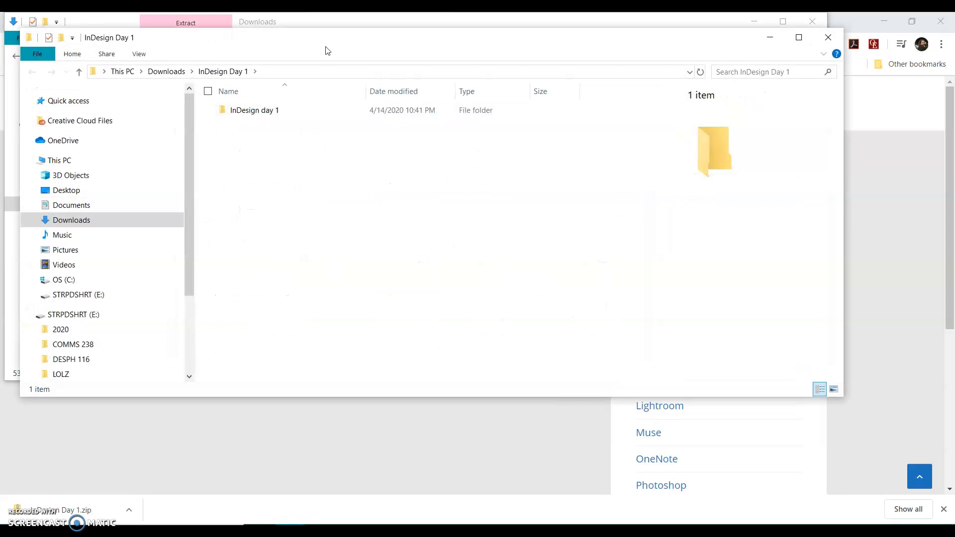
Open the Text folder inside InDesign day 1 and select the animation professor Word document.
double_click(252, 111)
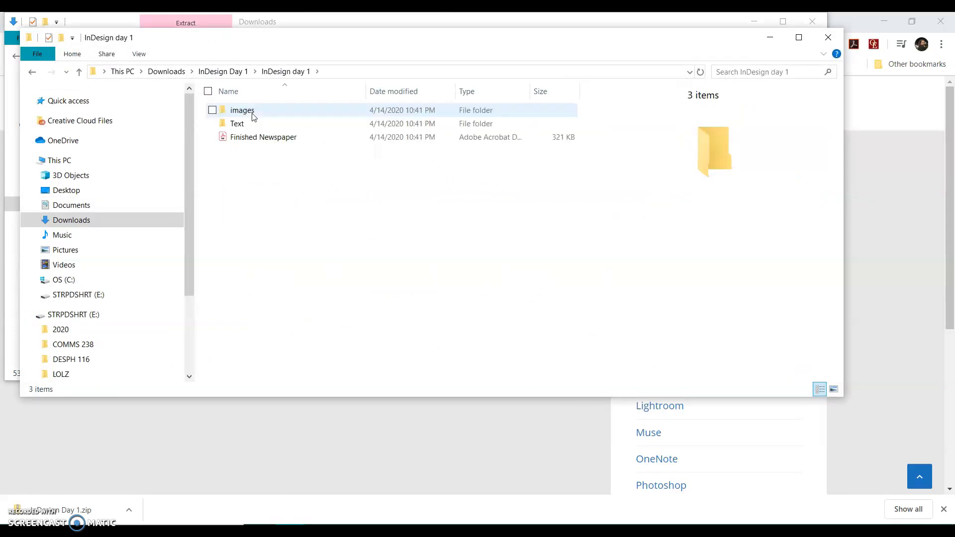
double_click(251, 125)
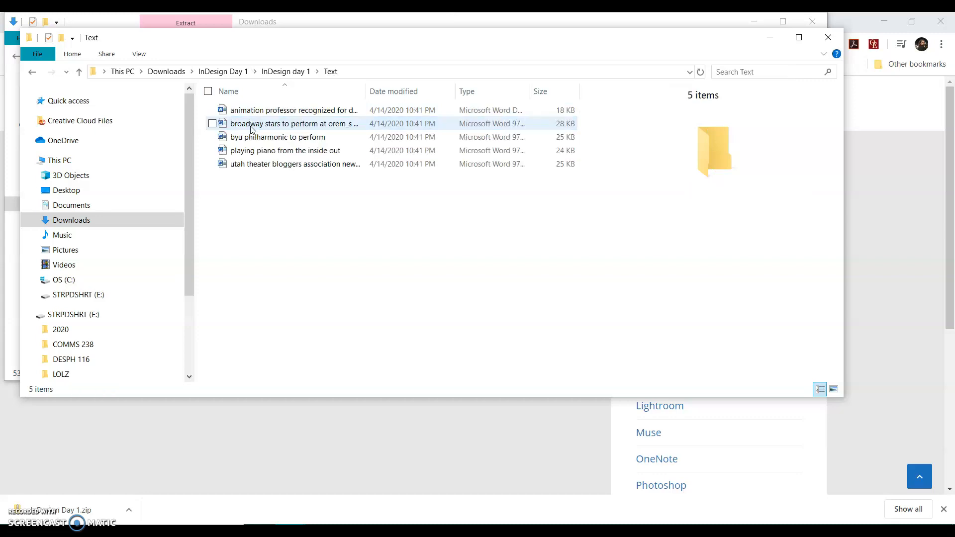
left_click(280, 111)
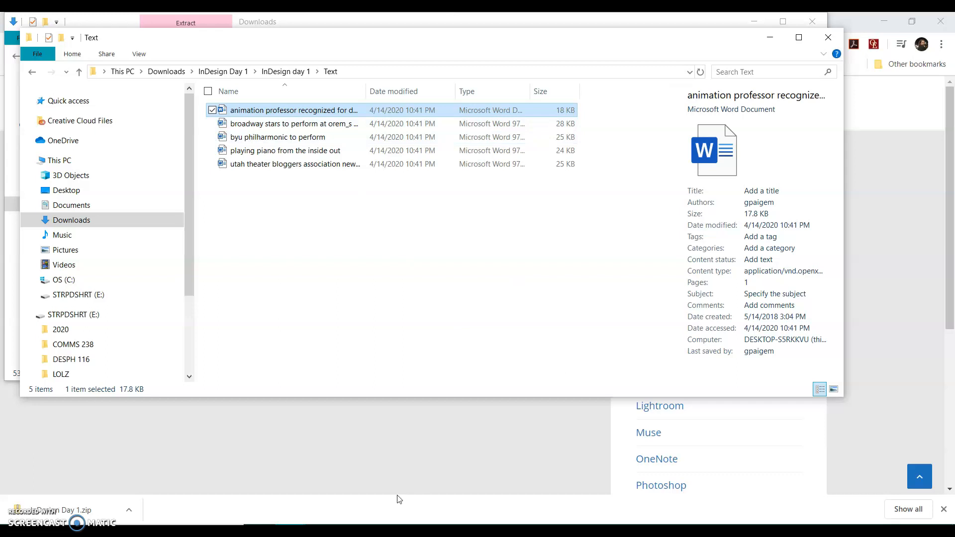
Switch to InDesign, close MMLab Opener.indd, and create a new 8.5 x 11 in Letter document.
left_click(444, 530)
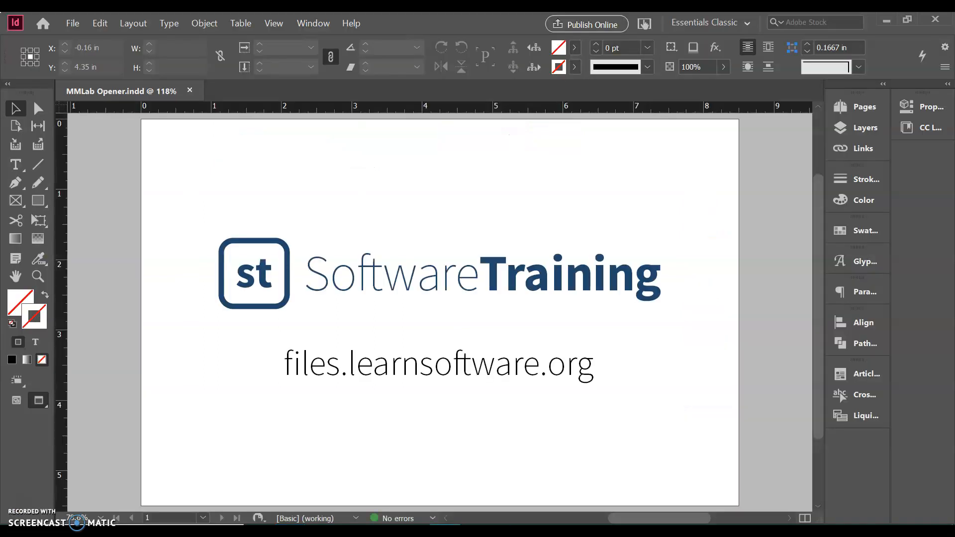
left_click(191, 91)
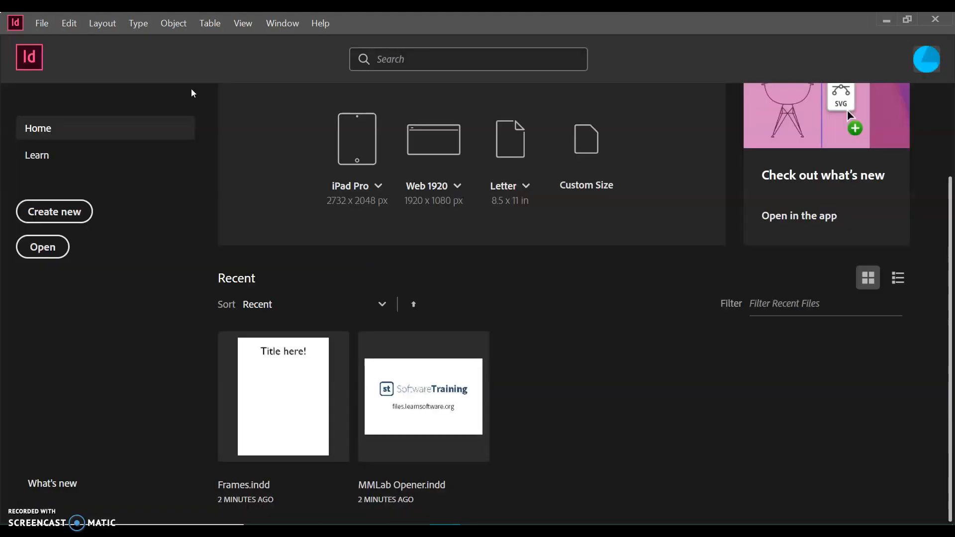
scroll(596, 348, "up", 3)
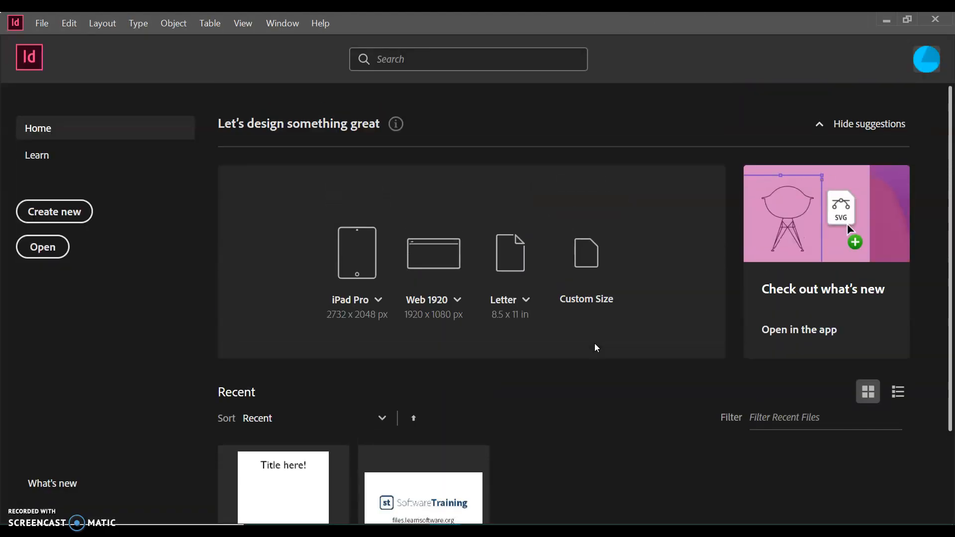
left_click(516, 265)
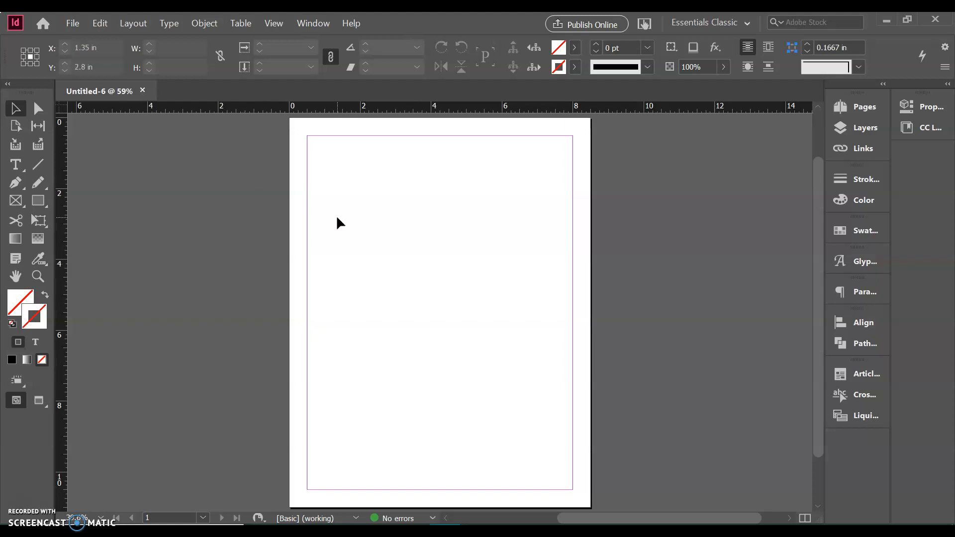
Load the Word file "animation professor recognized for dedicated work" from the Text folder for placing, after looking through its preview.
left_click(78, 28)
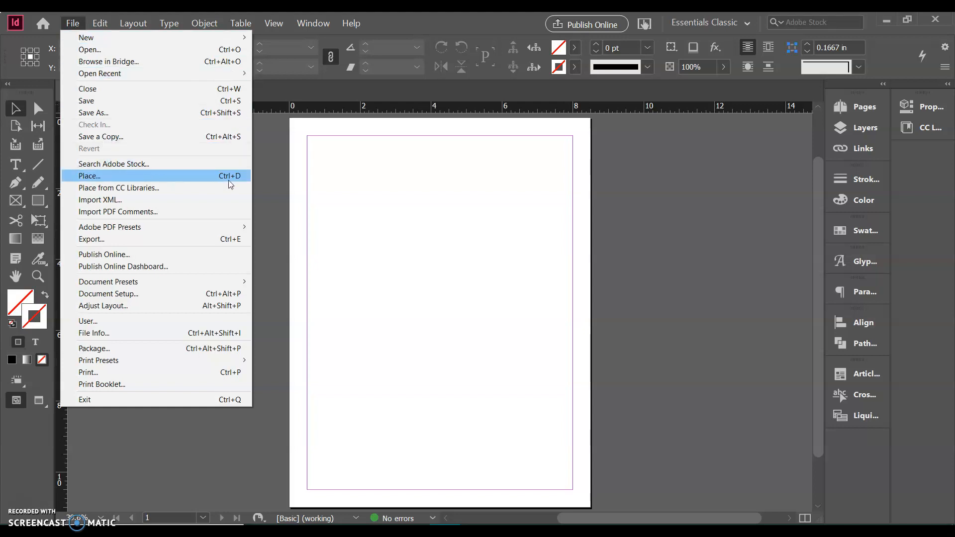
left_click(161, 179)
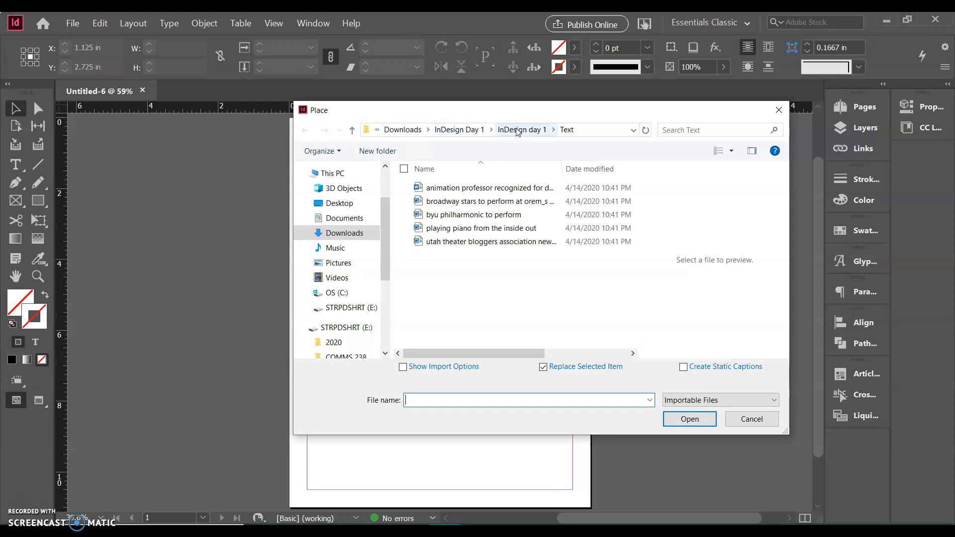
left_click_drag(484, 188, 486, 192)
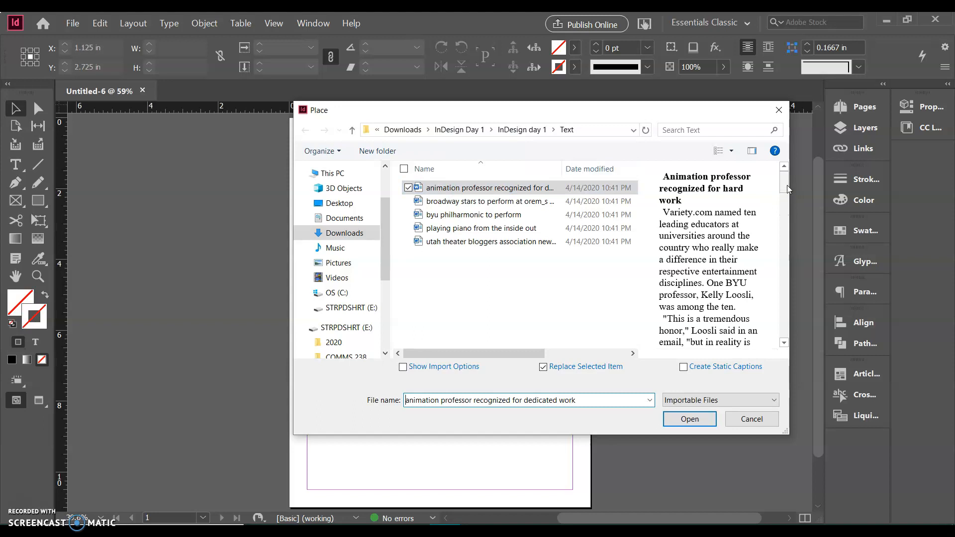
scroll(788, 215, "down", 2)
scroll(788, 215, "down", 15)
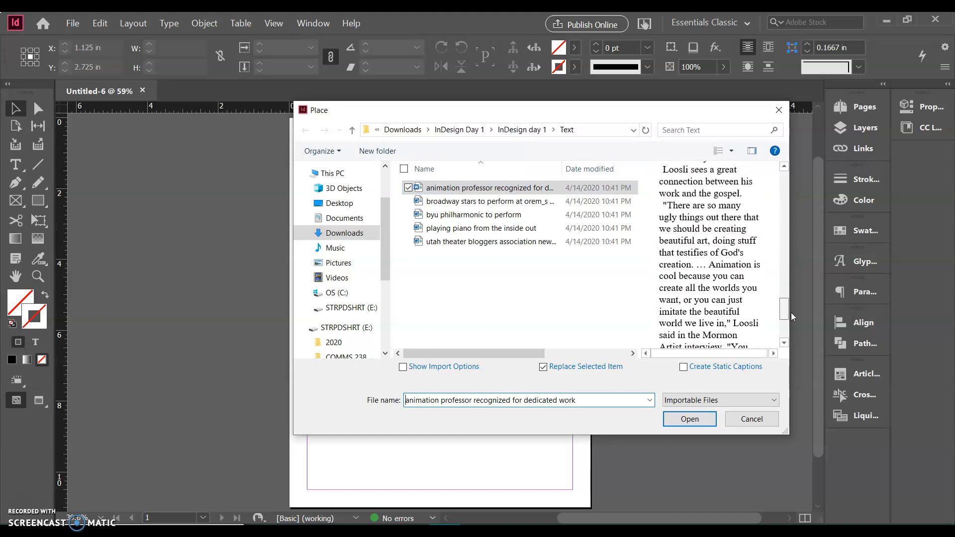
scroll(789, 324, "down", 3)
left_click(692, 418)
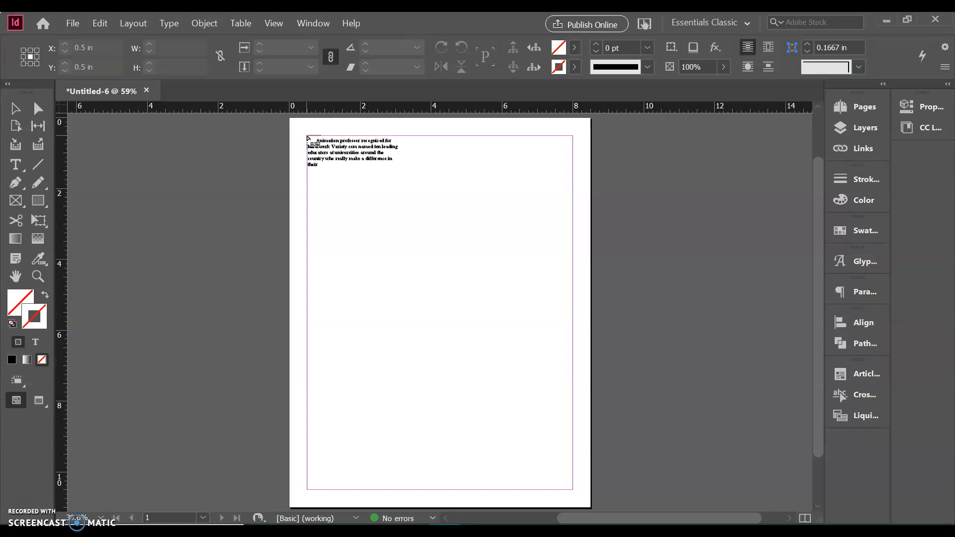
Place the text in a frame about 3.95 x 3.65 in at the upper-left margin corner and thread its overflow into one about 7.5 x 6.25 in below.
left_click_drag(308, 136, 451, 273)
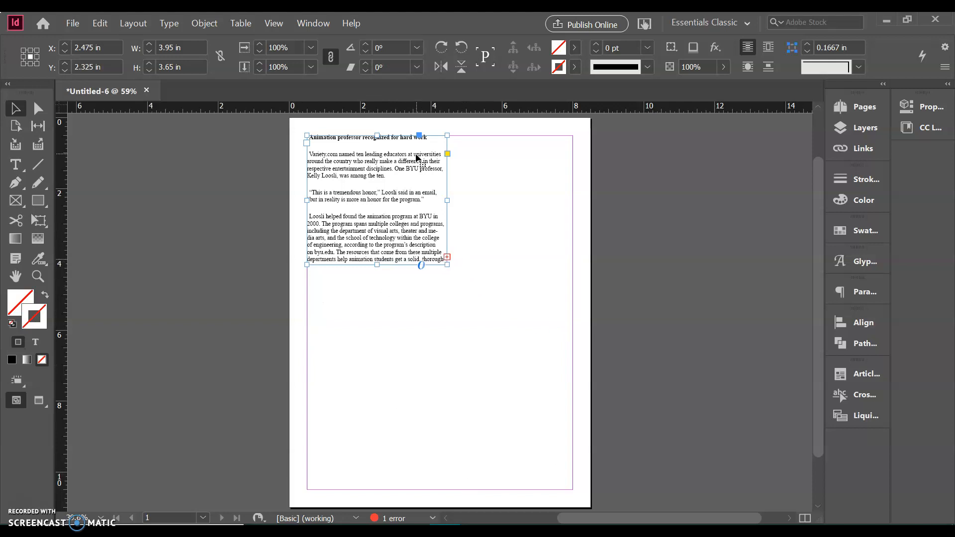
left_click(447, 256)
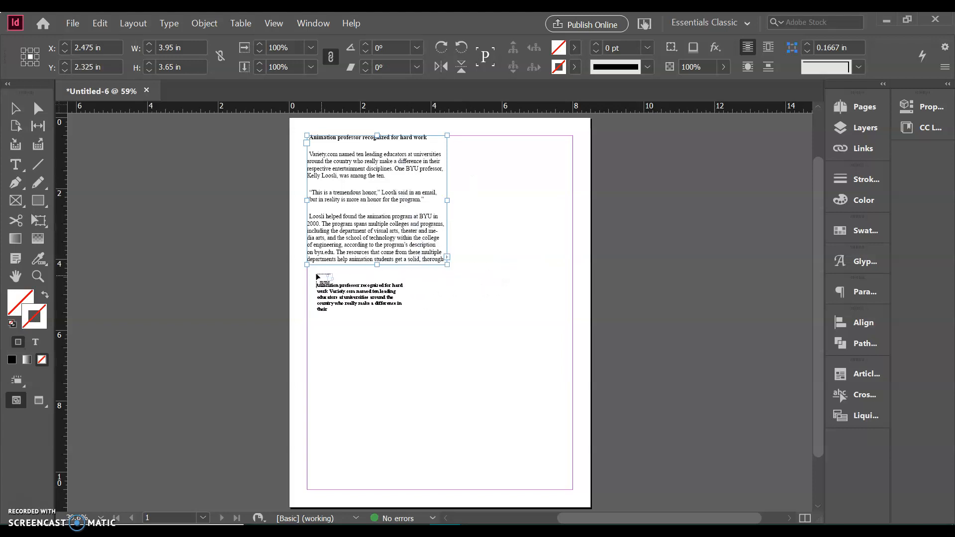
left_click_drag(308, 269, 573, 490)
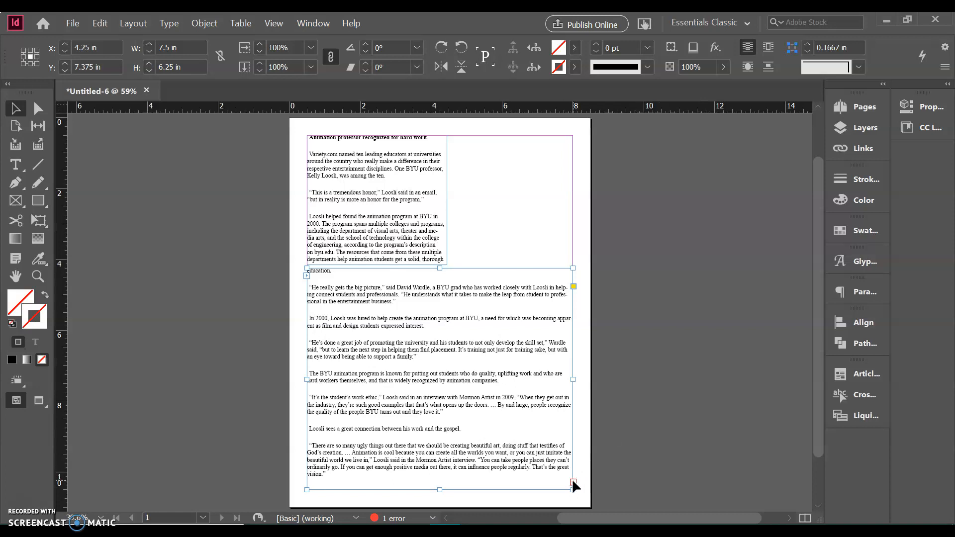
Add a second page to the document.
left_click(852, 110)
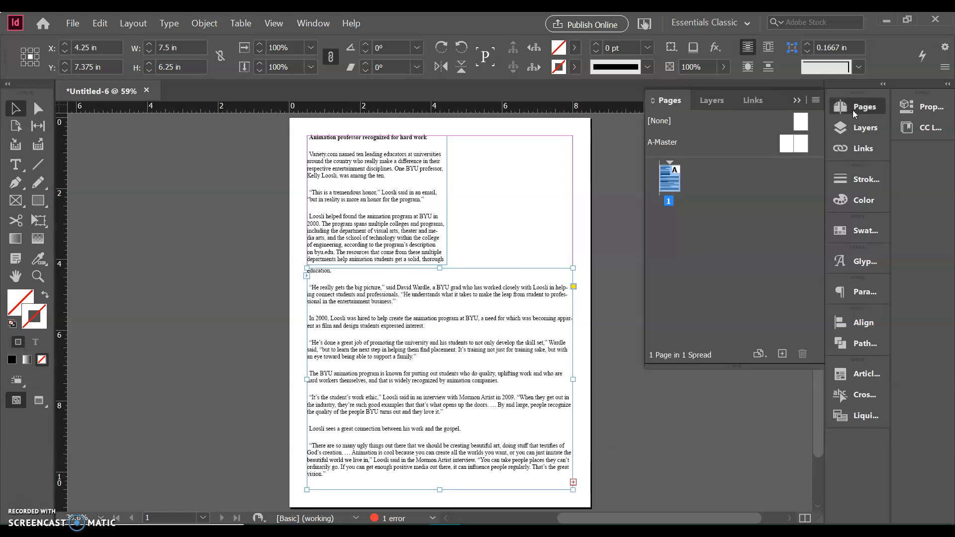
left_click(782, 354)
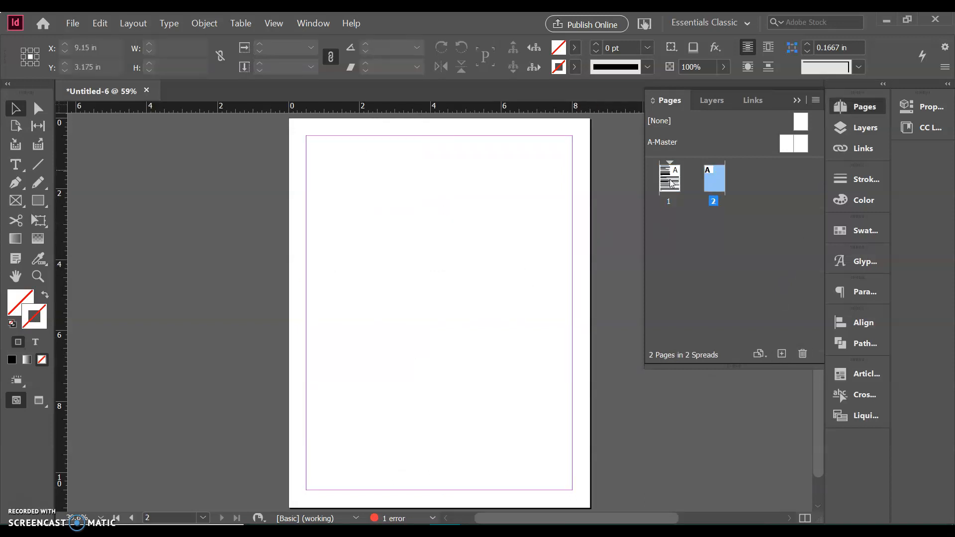
left_click(797, 101)
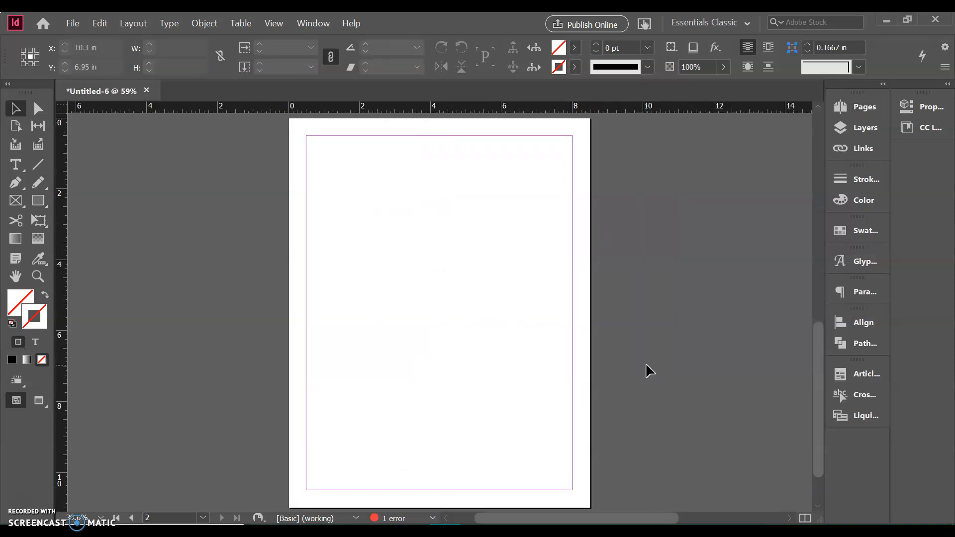
Thread the overset text from page 1's lower frame into a frame about 7.65 x 3 in at the top margin of page 2.
scroll(647, 370, "right", 5)
scroll(647, 369, "up", 2)
scroll(646, 362, "up", 4)
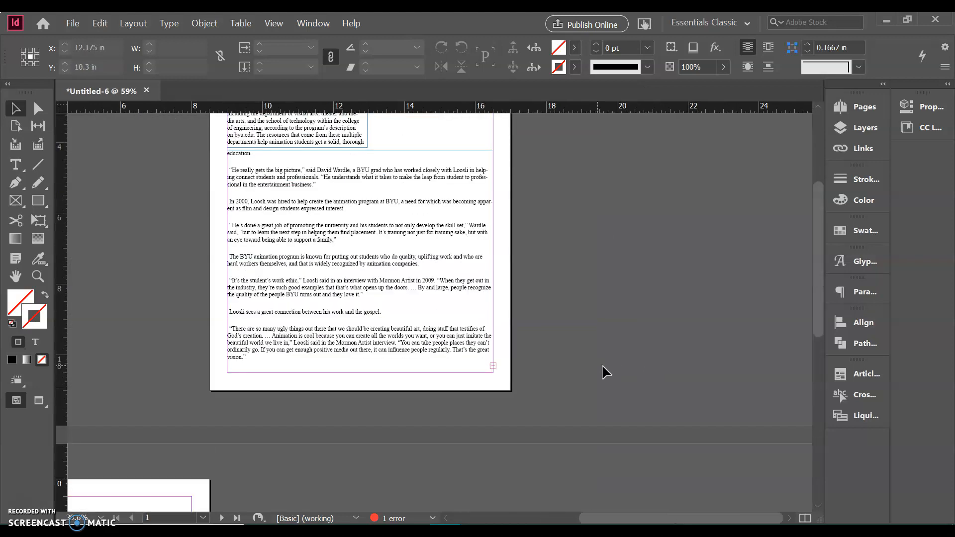
left_click(492, 362)
left_click(493, 365)
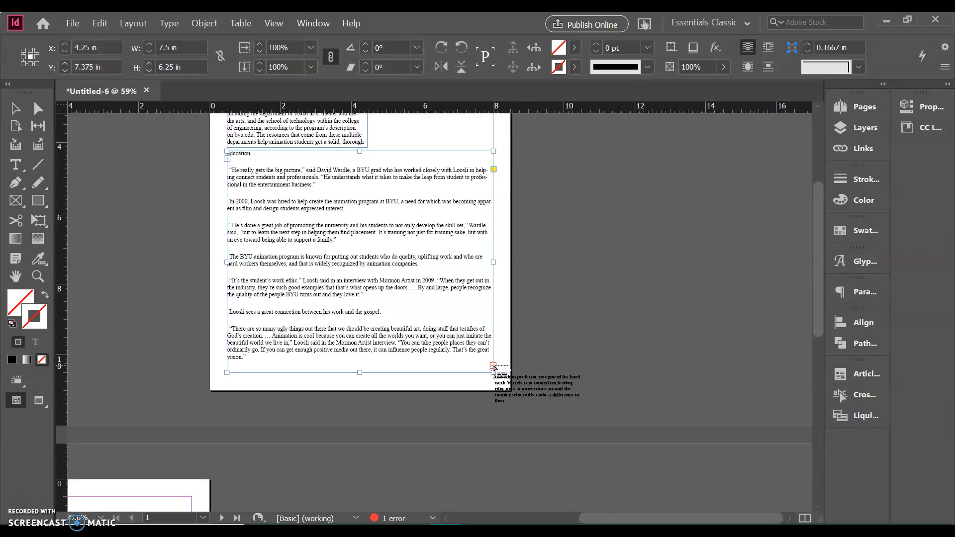
scroll(441, 354, "down", 3)
scroll(441, 354, "left", 6)
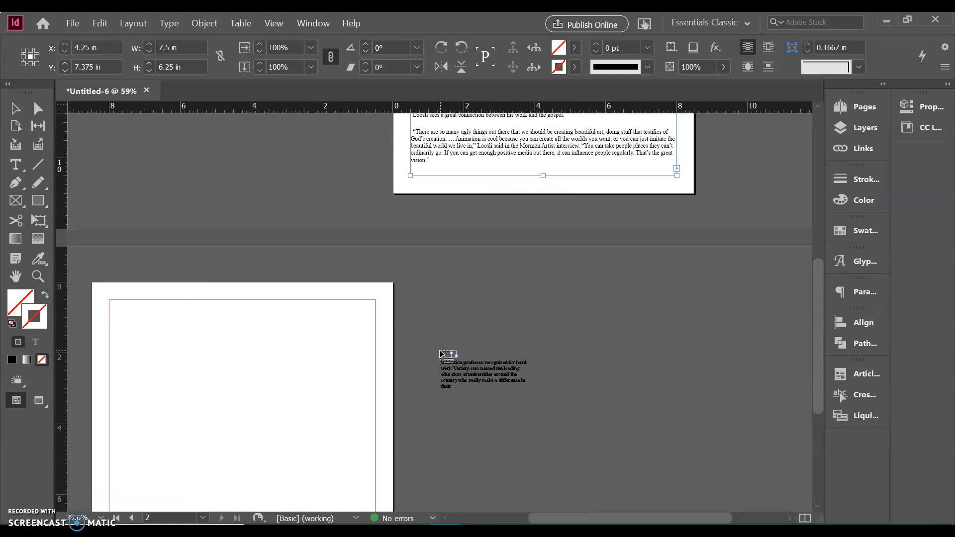
left_click_drag(387, 301, 657, 406)
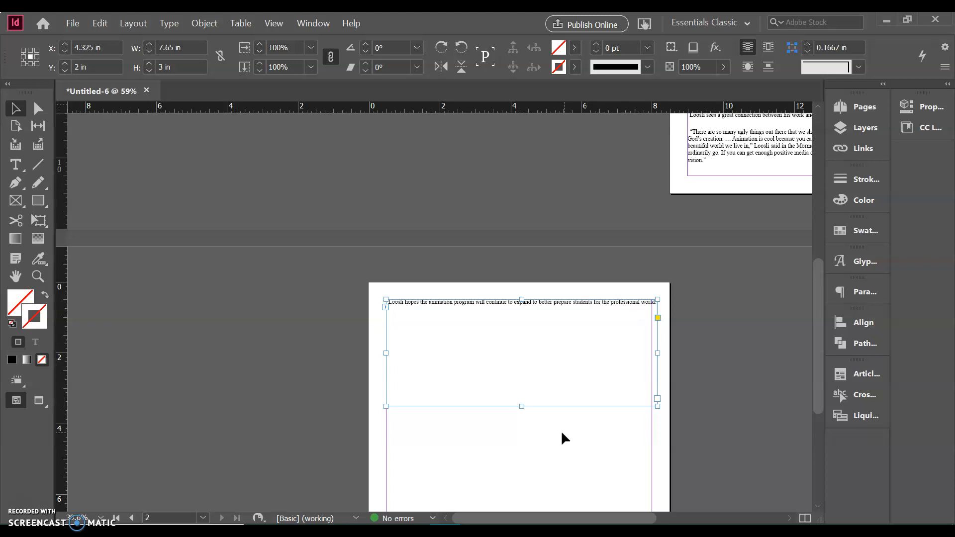
scroll(483, 453, "up", 6)
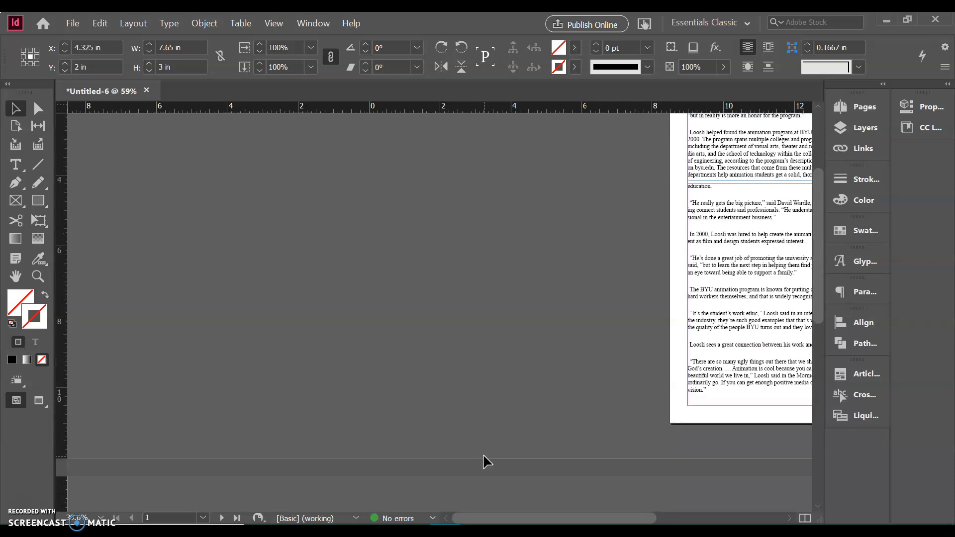
scroll(483, 453, "down", 5)
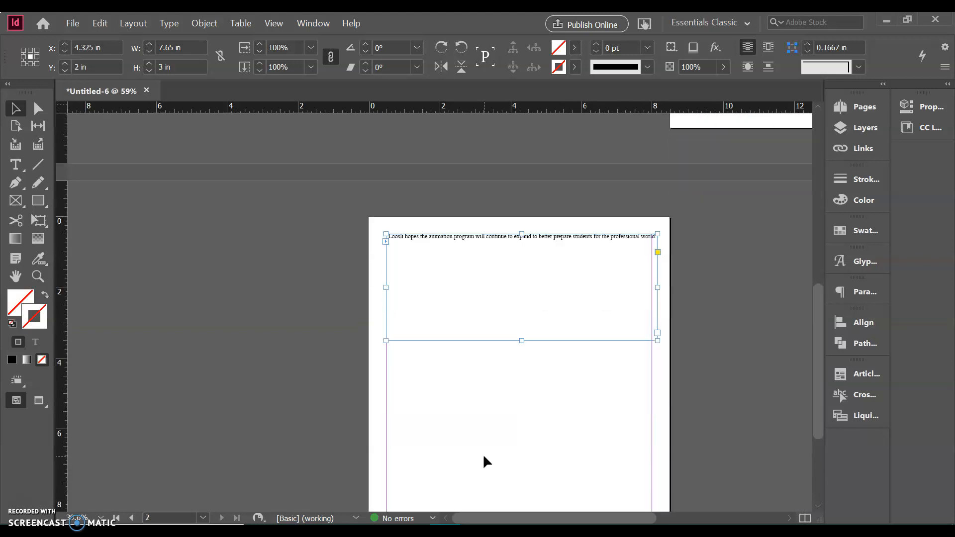
Undo the threaded text frame on page 2 and the addition of that page.
key("ctrl+z")
key("ctrl+z")
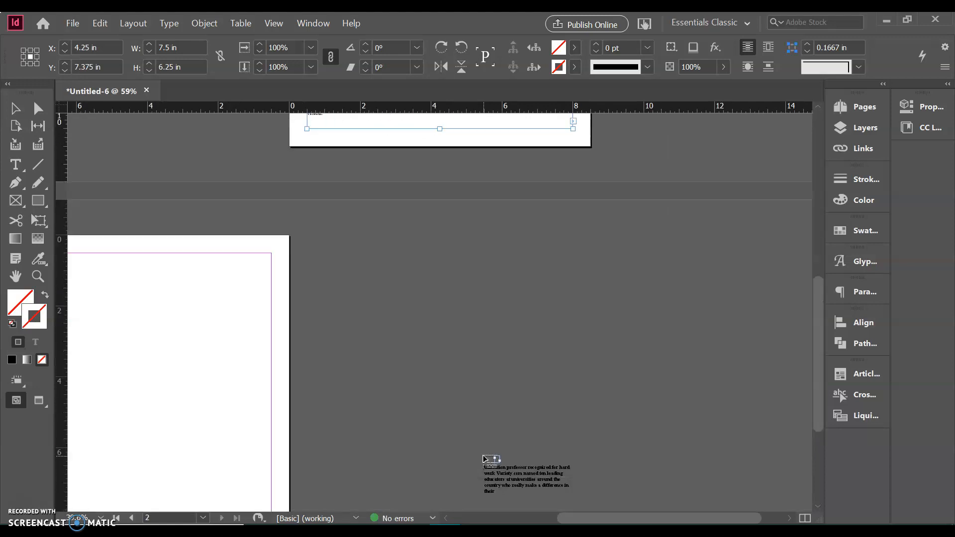
key("ctrl+z")
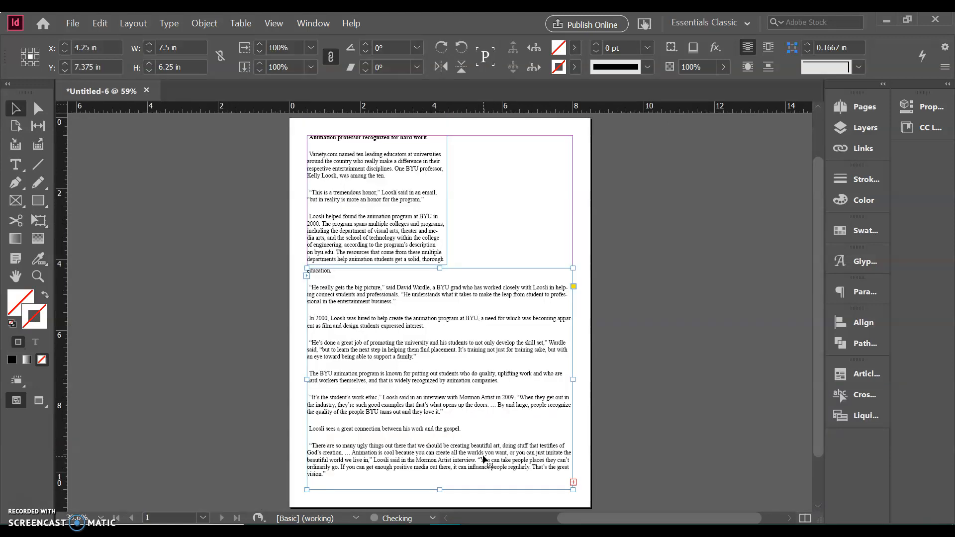
scroll(483, 456, "down", 1)
scroll(483, 456, "up", 2)
scroll(483, 456, "down", 1)
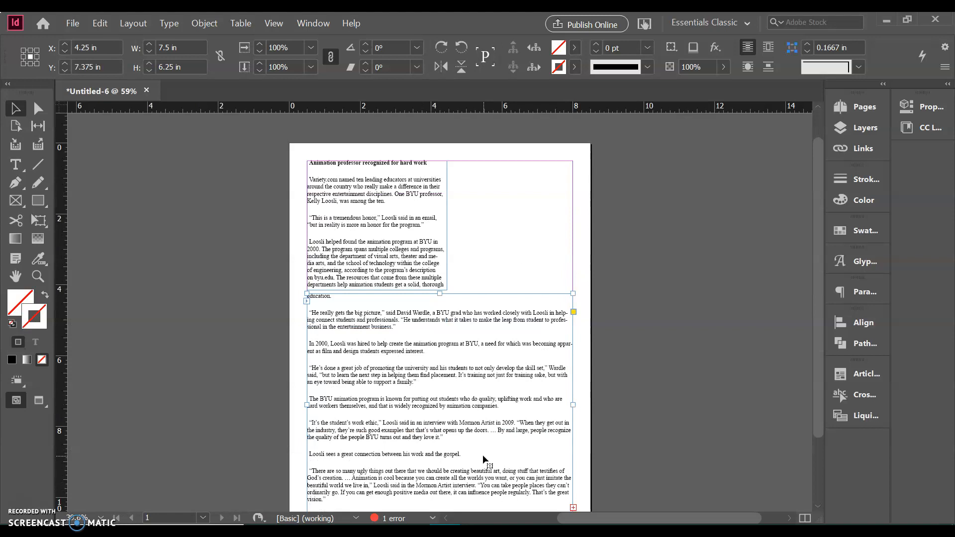
Widen the upper text frame to about 4.25 in and check the lower frame for overset text.
left_click(433, 219)
left_click_drag(448, 226, 457, 226)
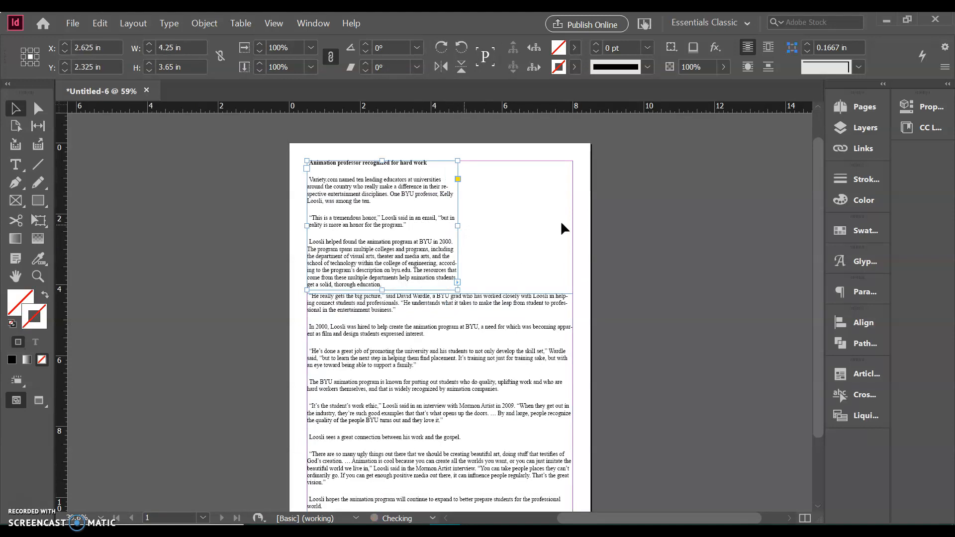
scroll(612, 233, "down", 3)
scroll(612, 234, "up", 4)
scroll(612, 234, "right", 2)
scroll(613, 238, "down", 1)
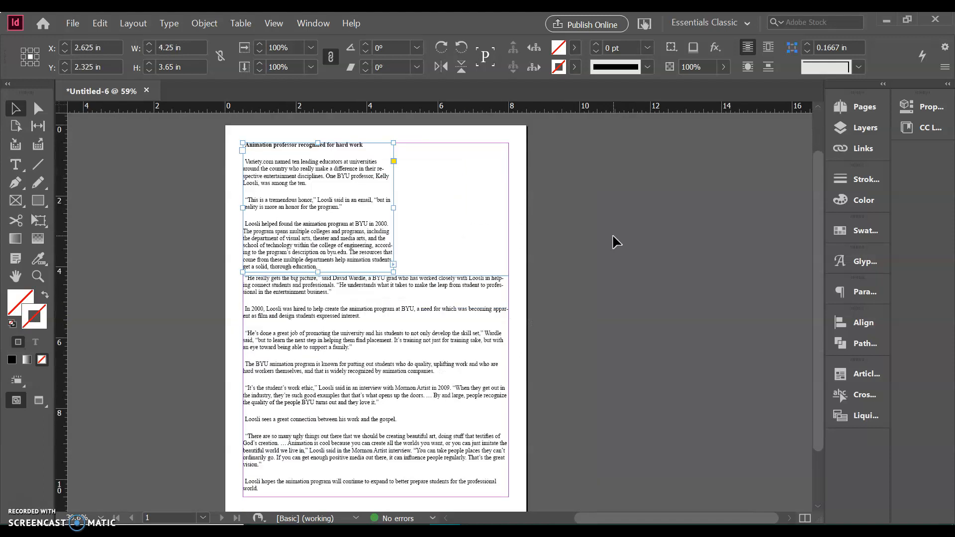
left_click(447, 383)
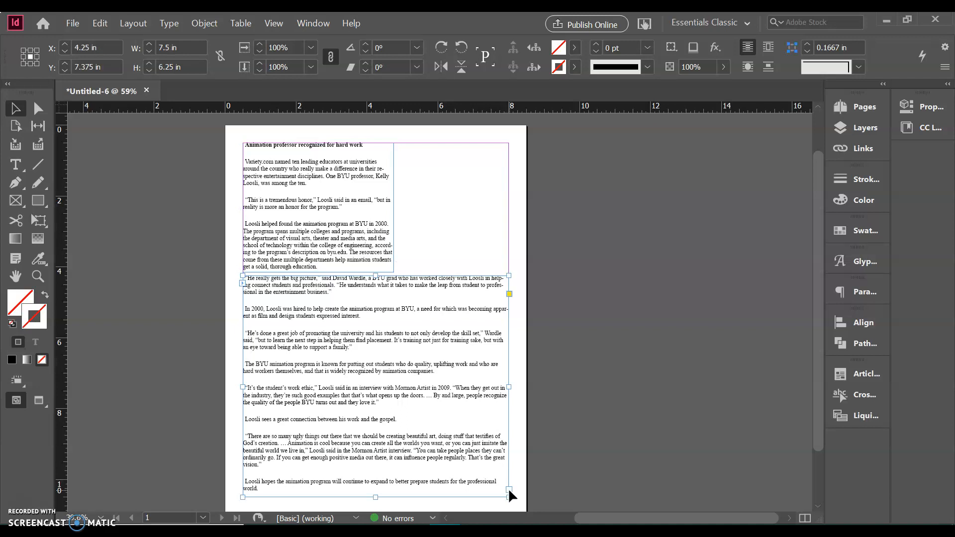
left_click(557, 317)
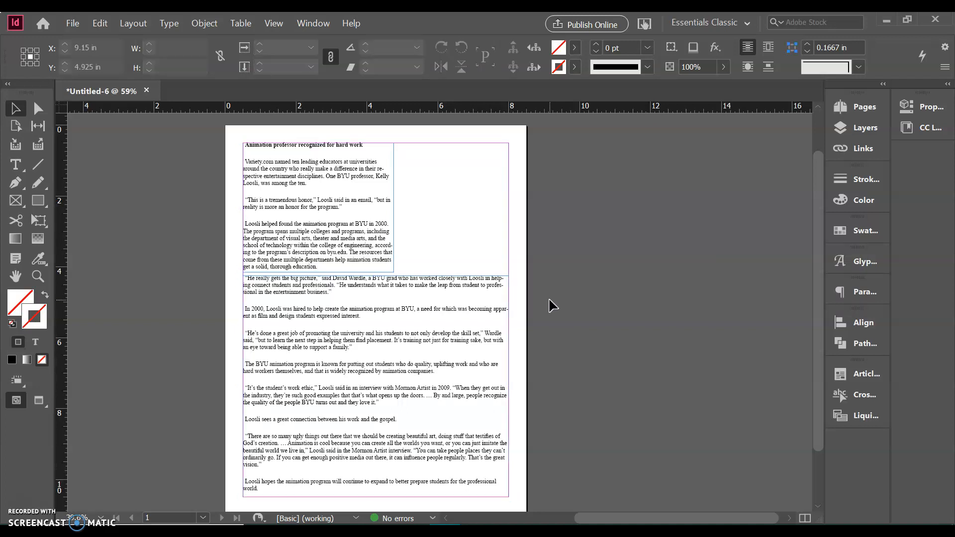
Switch to the Preview screen mode to view the page without guides and frame edges.
key("w")
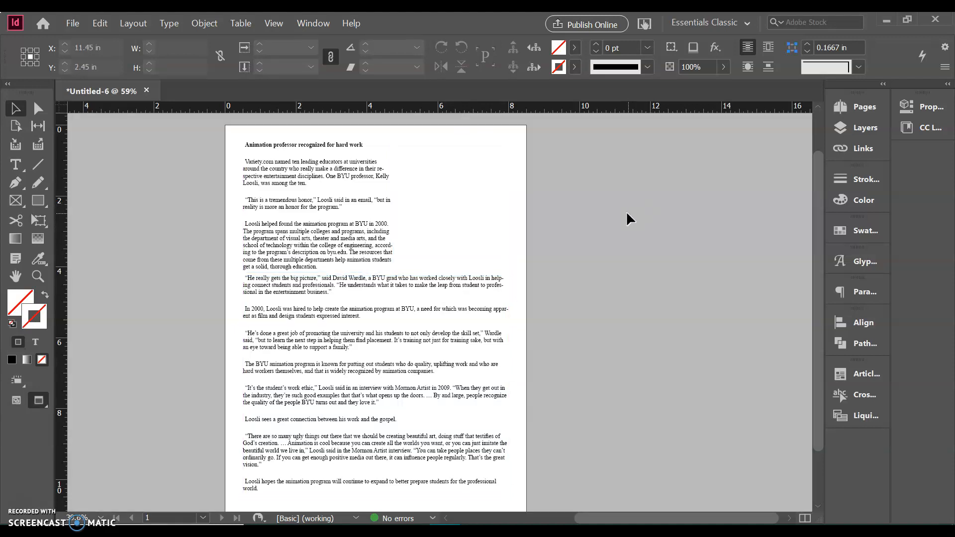
left_click(274, 26)
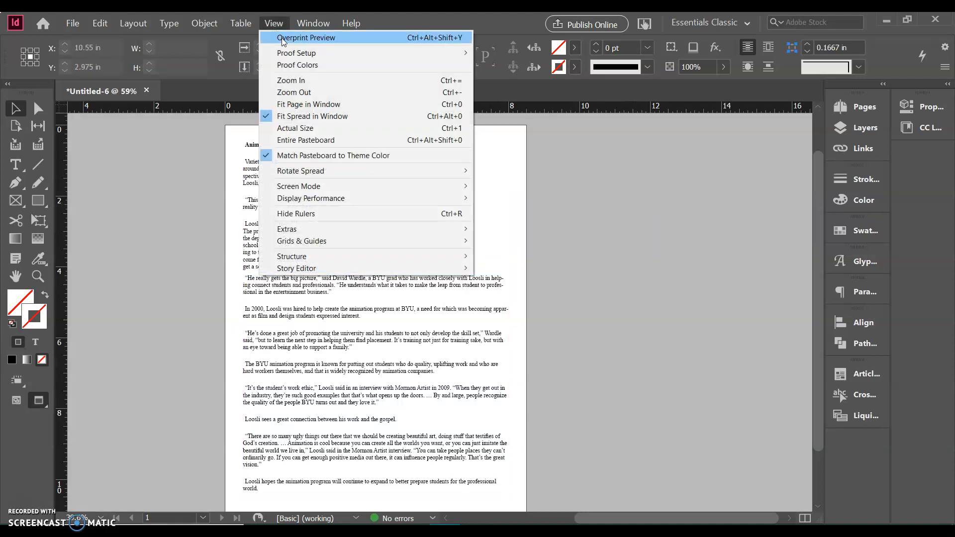
left_click(635, 298)
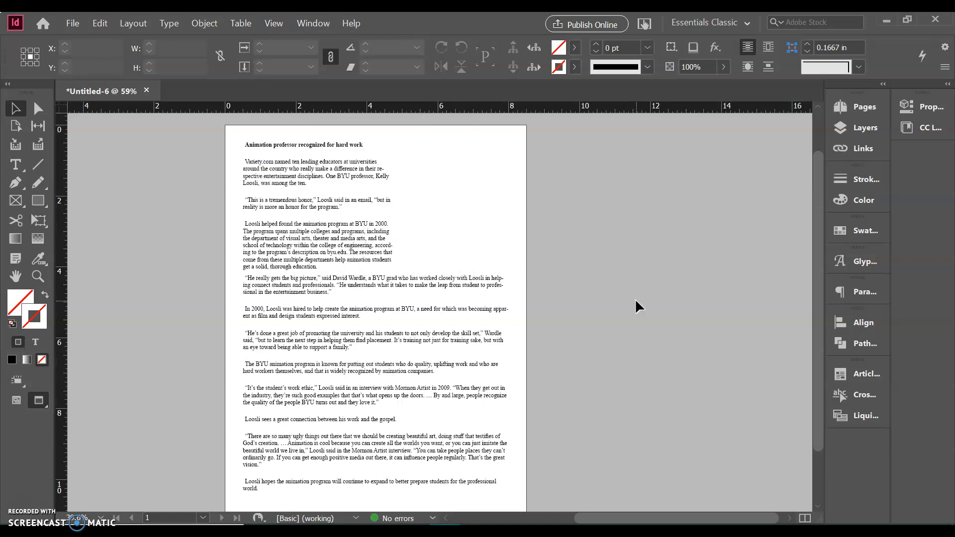
scroll(635, 298, "down", 1)
scroll(635, 298, "up", 3)
left_click(329, 226)
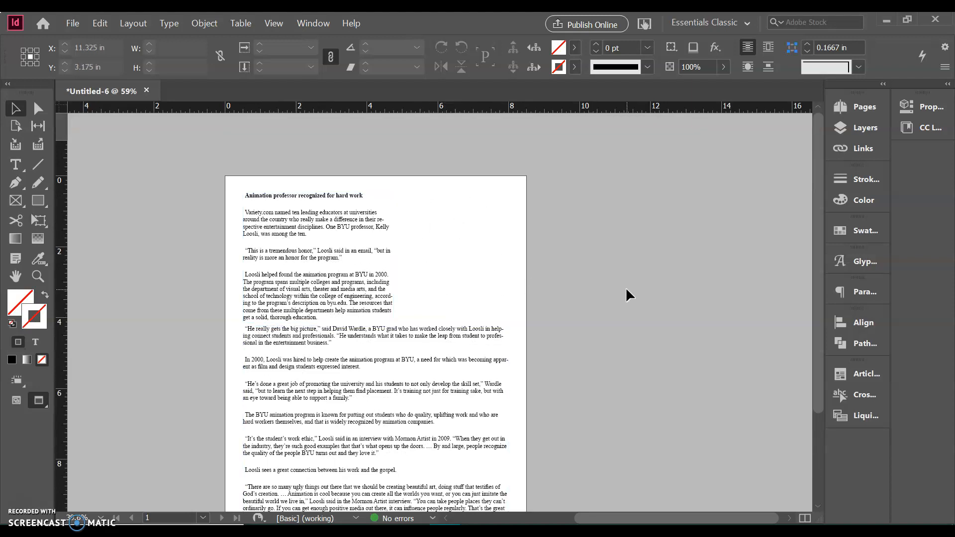
Open the recently used document Frames.indd.
scroll(626, 291, "down", 4)
scroll(627, 290, "up", 3)
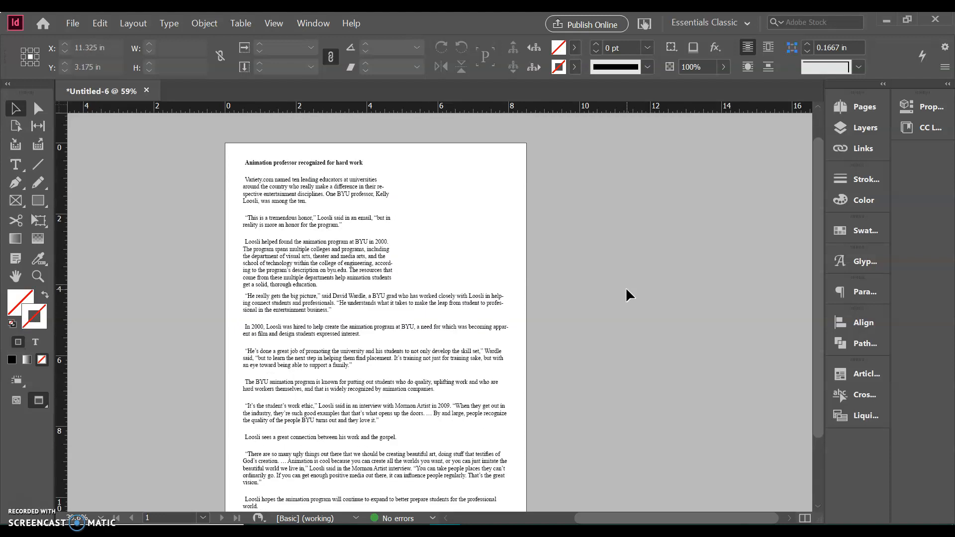
left_click(78, 26)
mouse_move(100, 74)
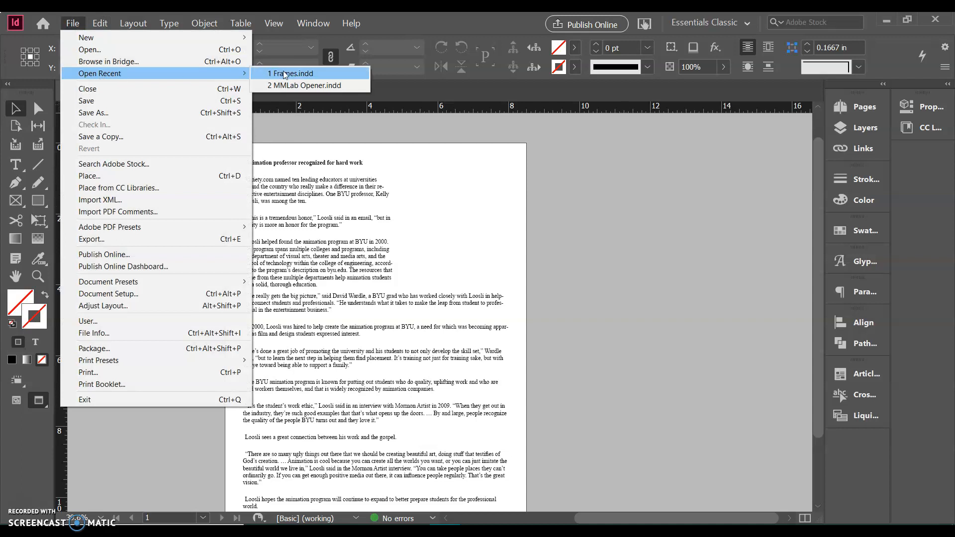
left_click(285, 75)
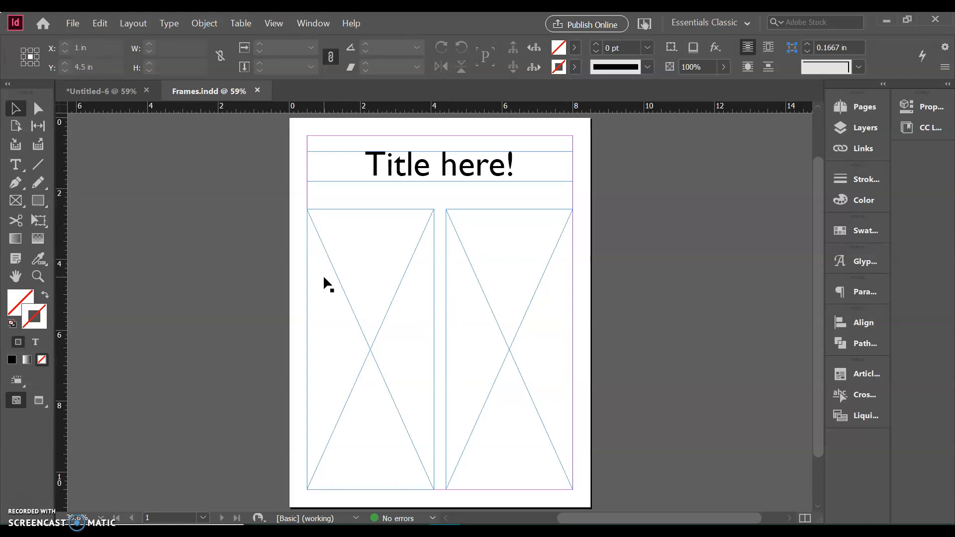
Place the Word article "animation professor recognized for d..." into the left empty frame below the title.
key("ctrl+d")
left_click(487, 189)
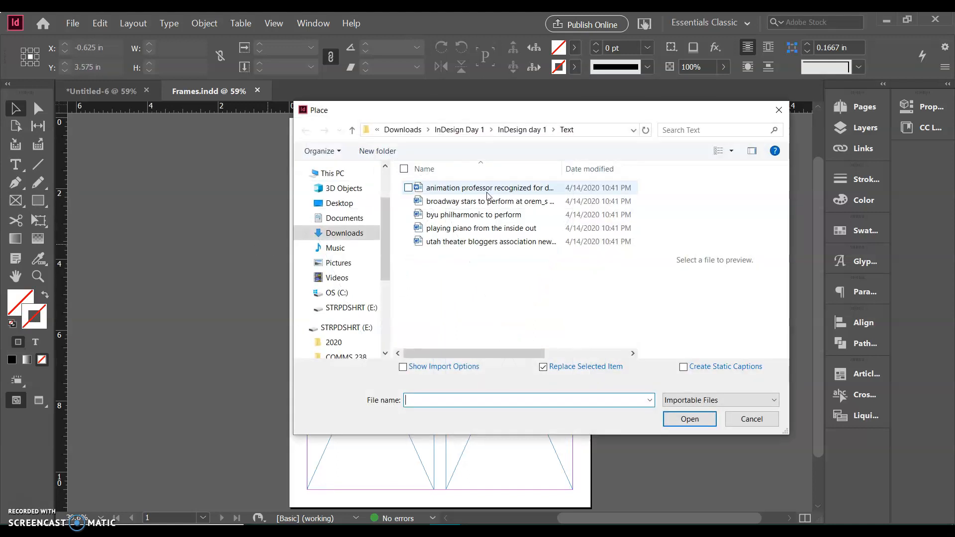
left_click(703, 419)
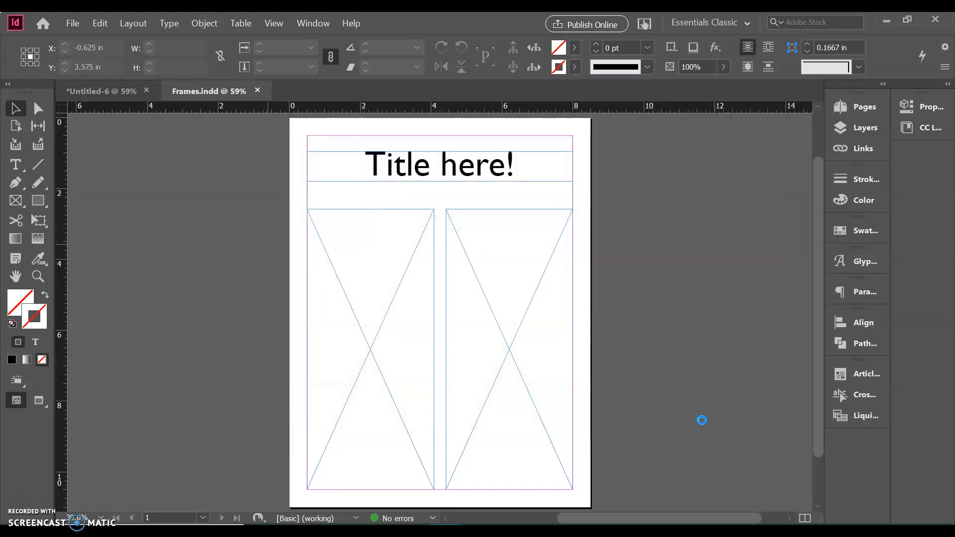
left_click(310, 214)
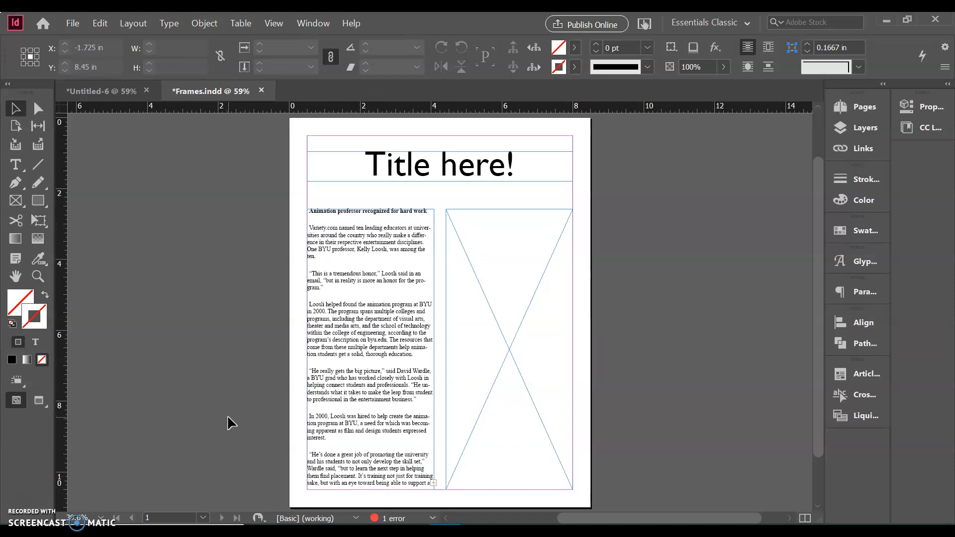
Thread the left frame's overset text into the right empty frame and view the page in Preview screen mode.
left_click(433, 482)
left_click(454, 217)
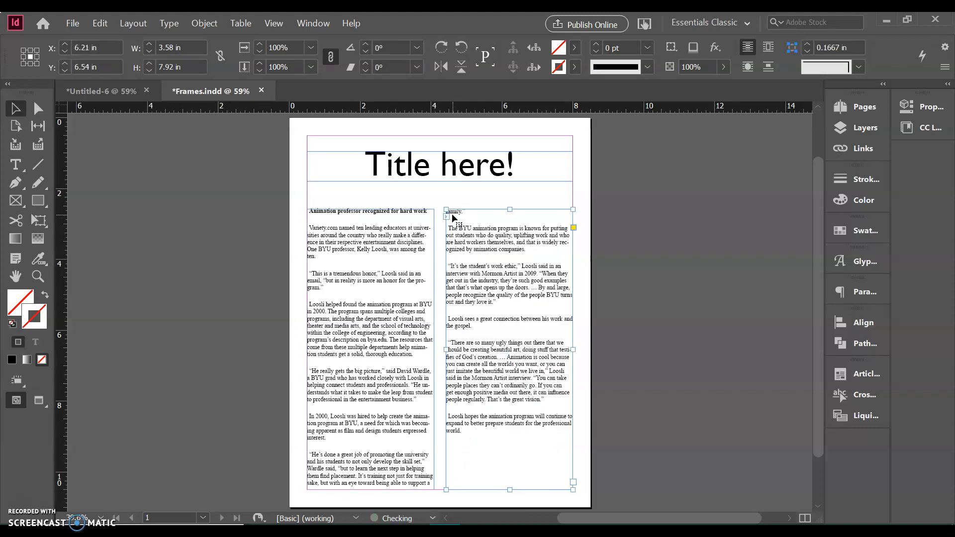
left_click(683, 334)
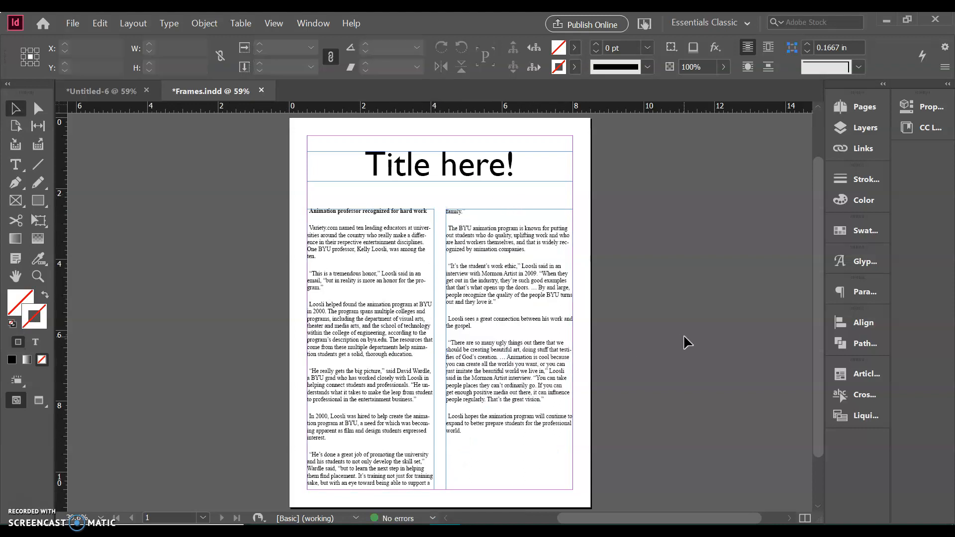
key("w")
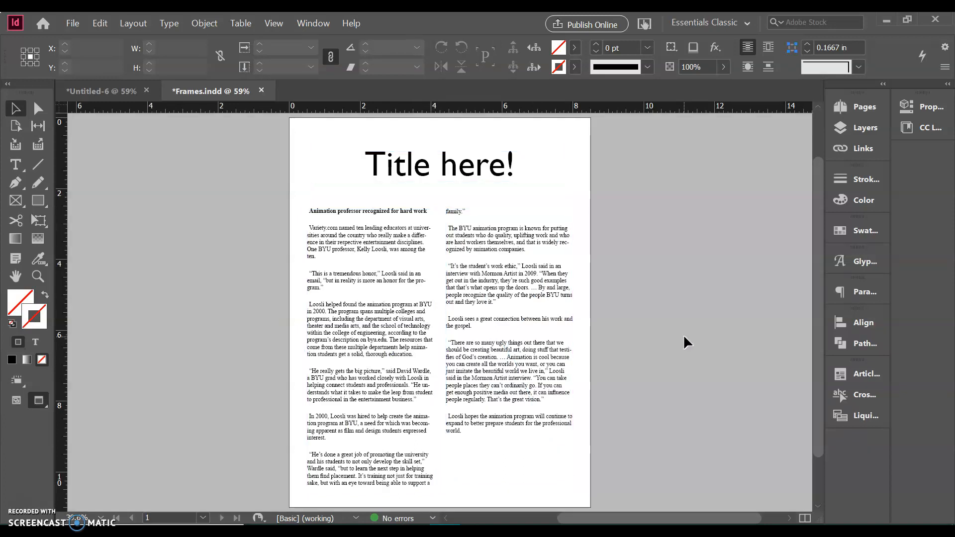